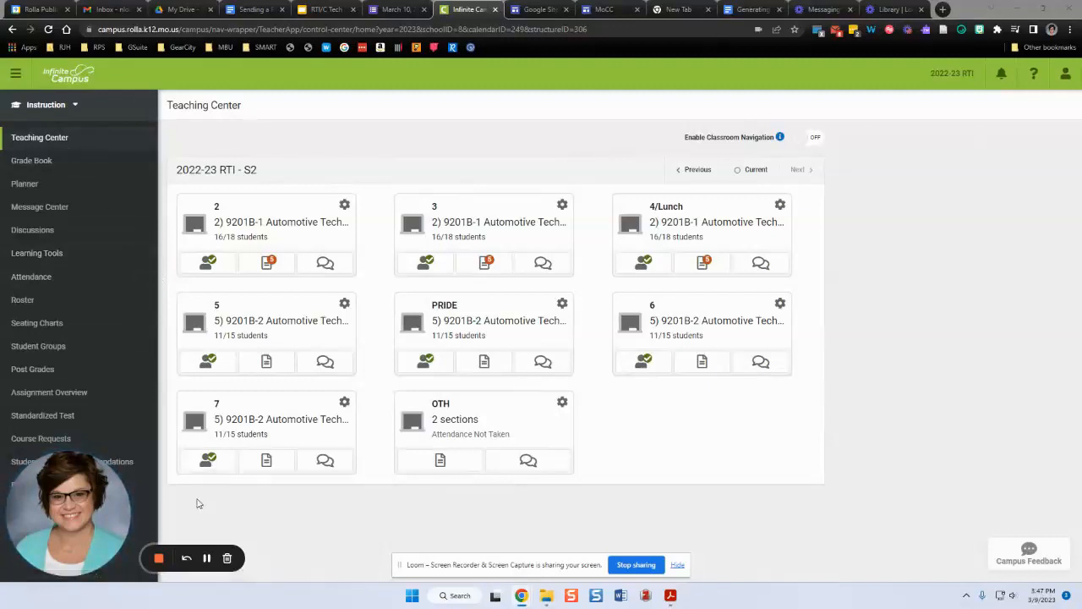
Open the Student Summary report from the list of available reports.
left_click_drag(167, 538, 627, 529)
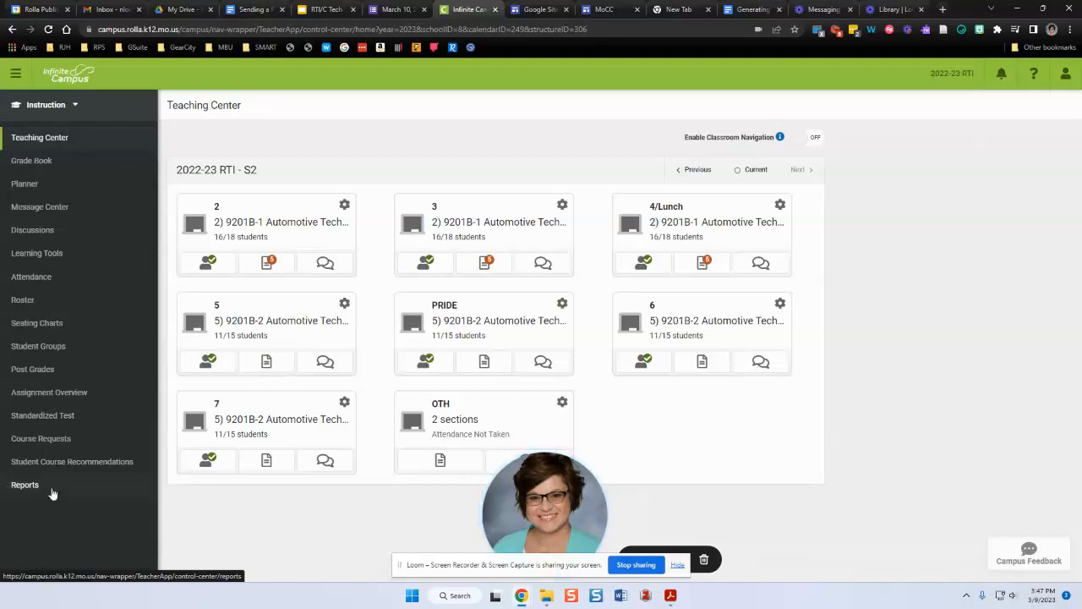
left_click(26, 485)
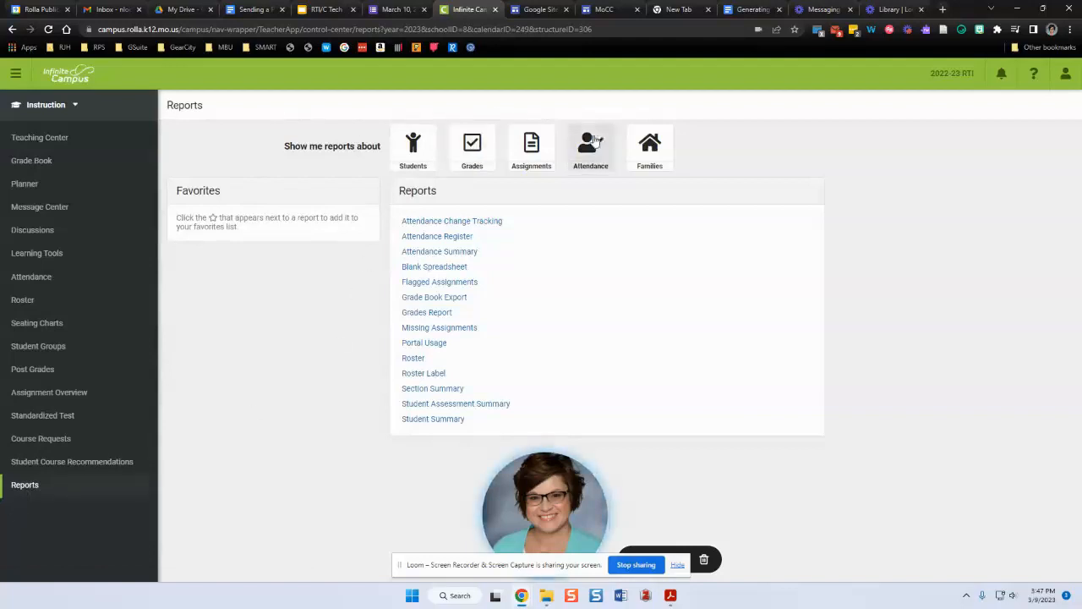
left_click_drag(607, 529, 1077, 533)
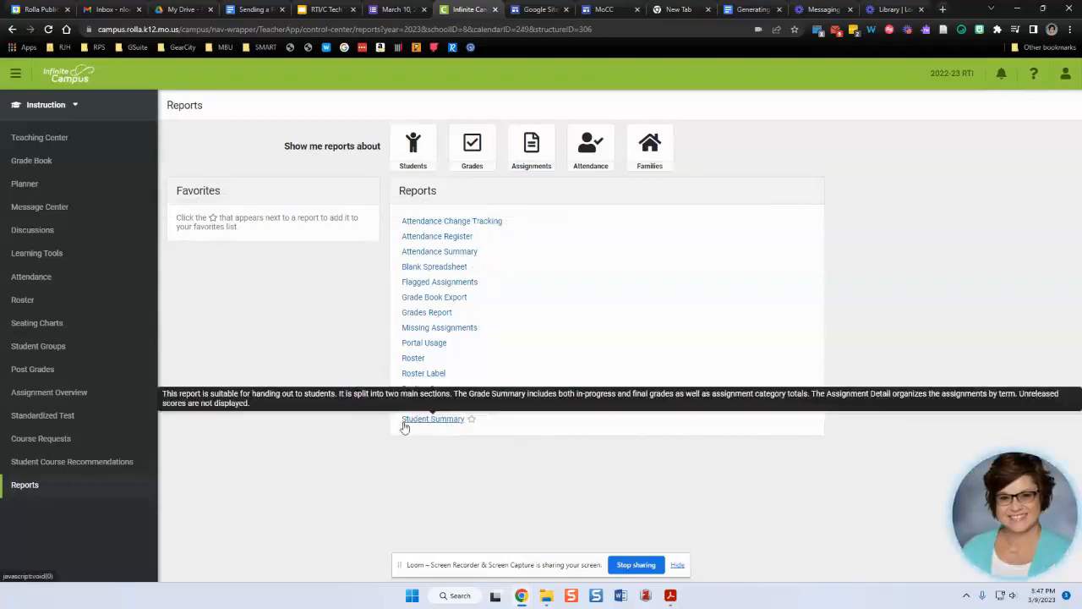
left_click(448, 425)
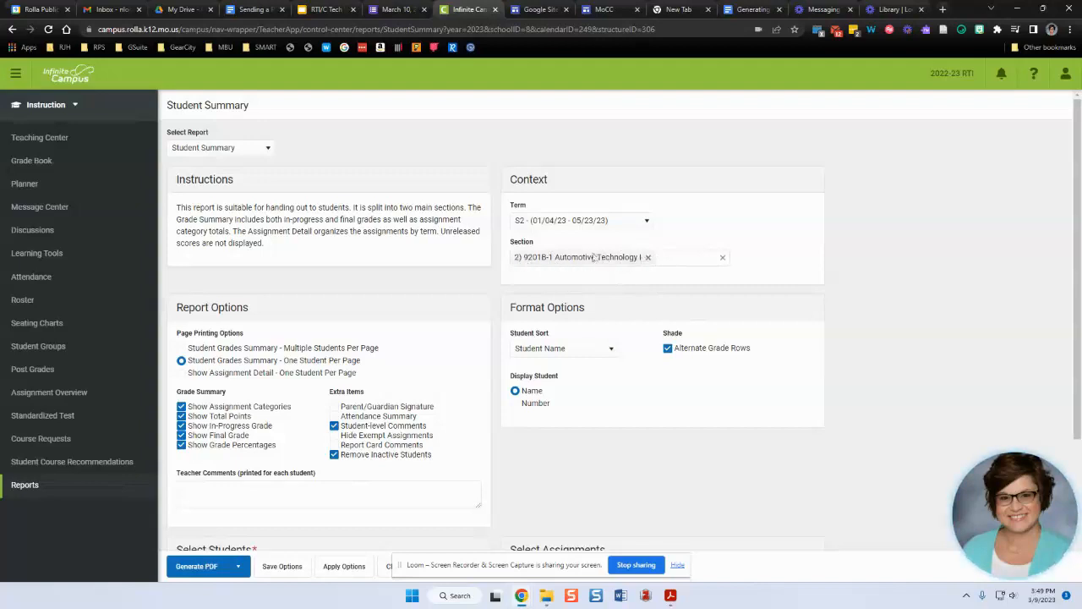
Add section 5) 9201B-2 Automotive Technology I to the report context and sort the students by Student Name.
left_click(676, 258)
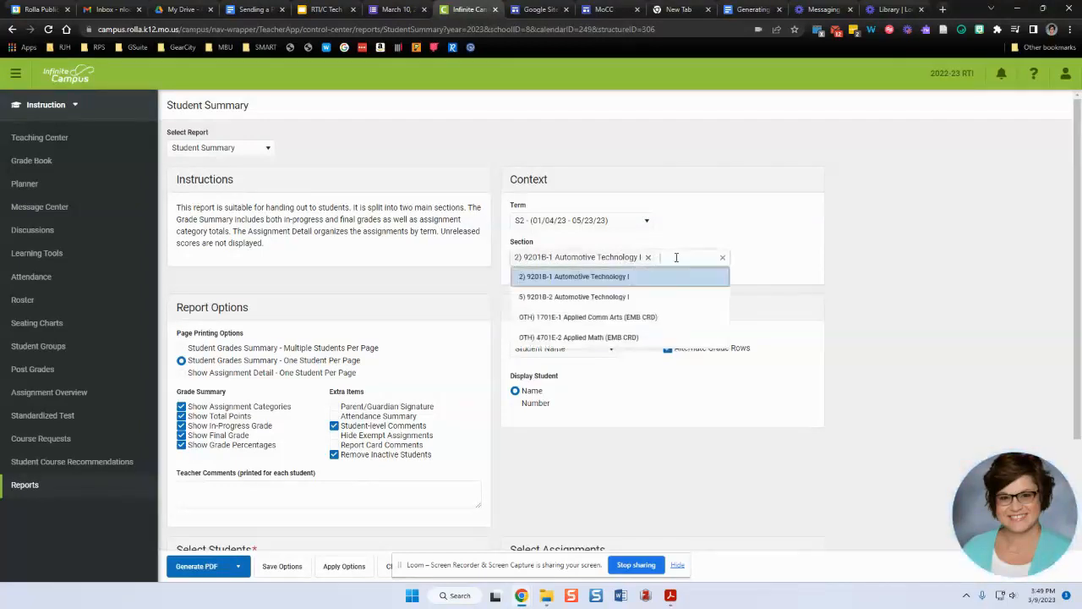
left_click(594, 296)
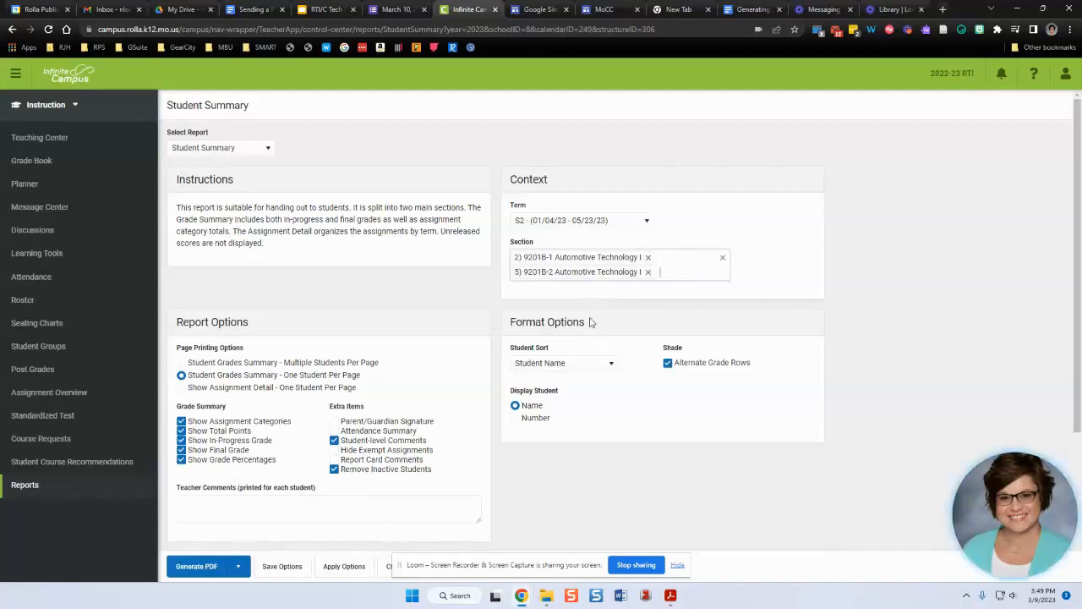
left_click_drag(573, 323, 592, 327)
left_click(592, 325)
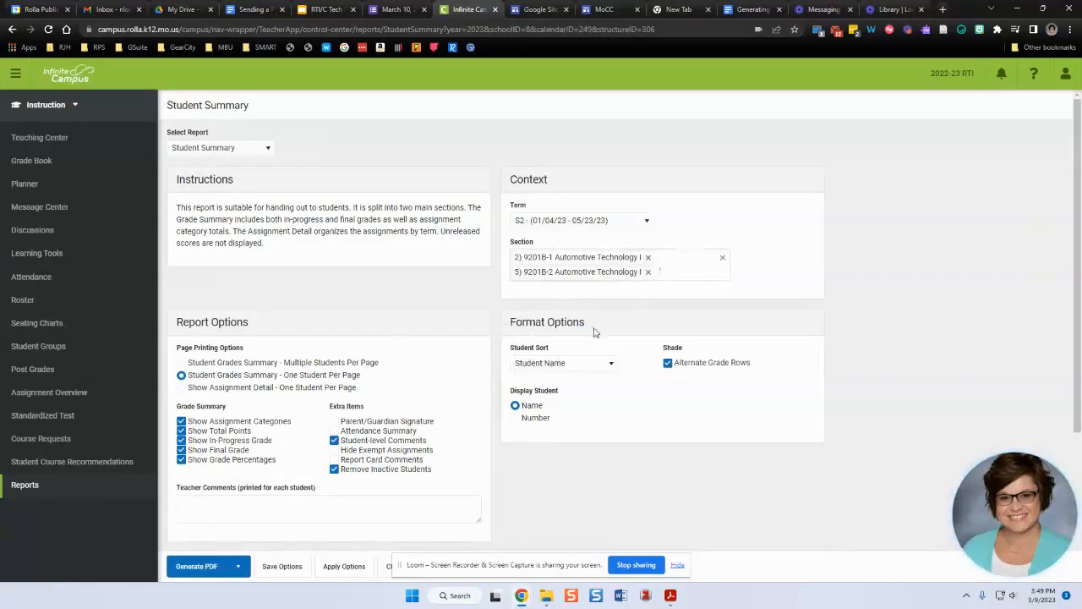
left_click(611, 369)
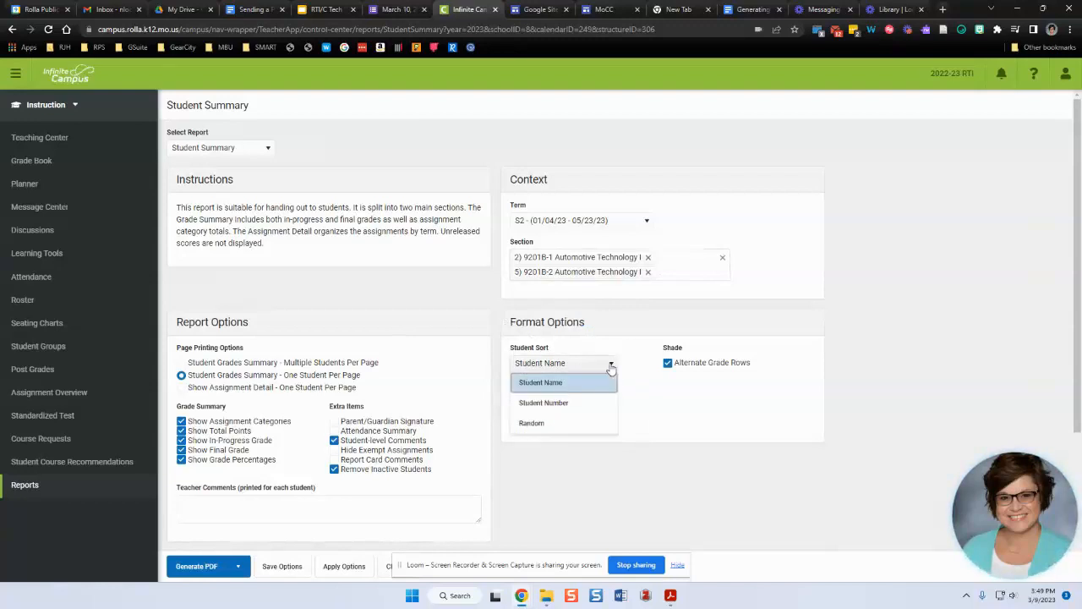
left_click(539, 387)
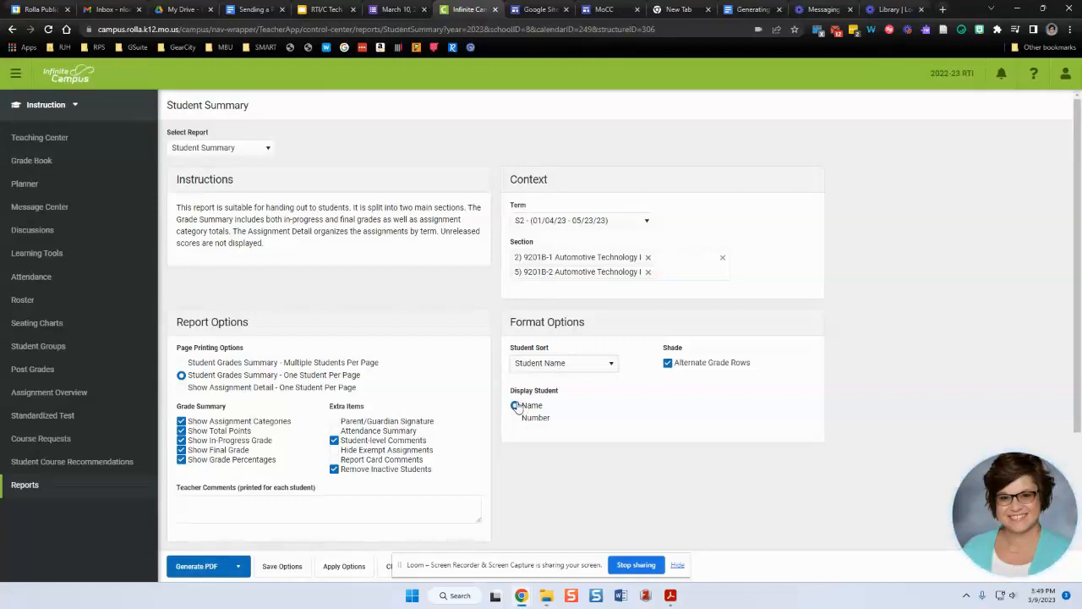
Look through the student selection list, deselect the first three students and select them again.
scroll(358, 386, "down", 3)
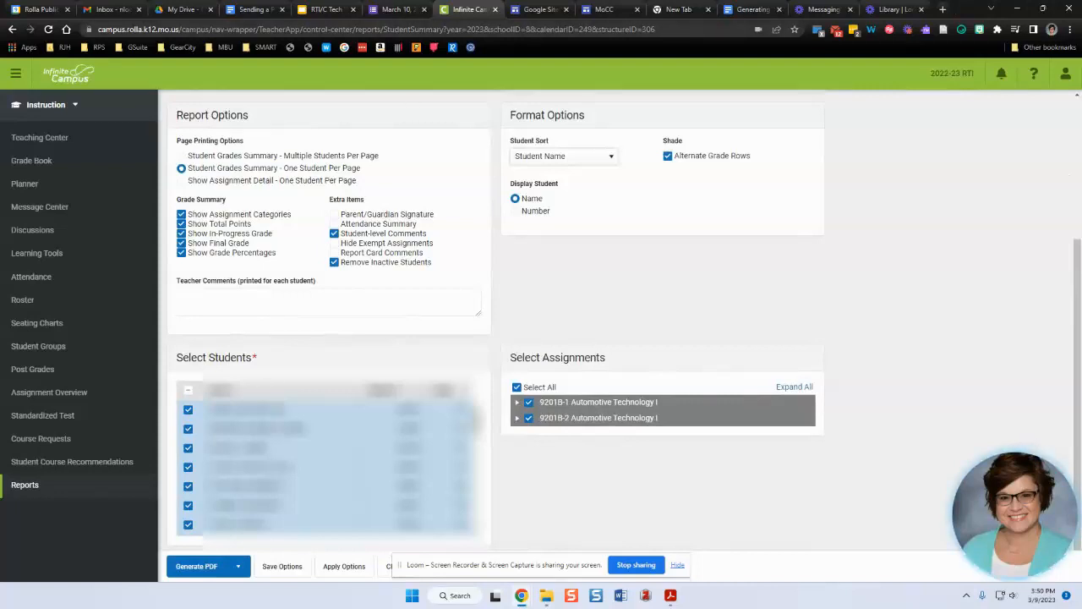
scroll(330, 456, "down", 5)
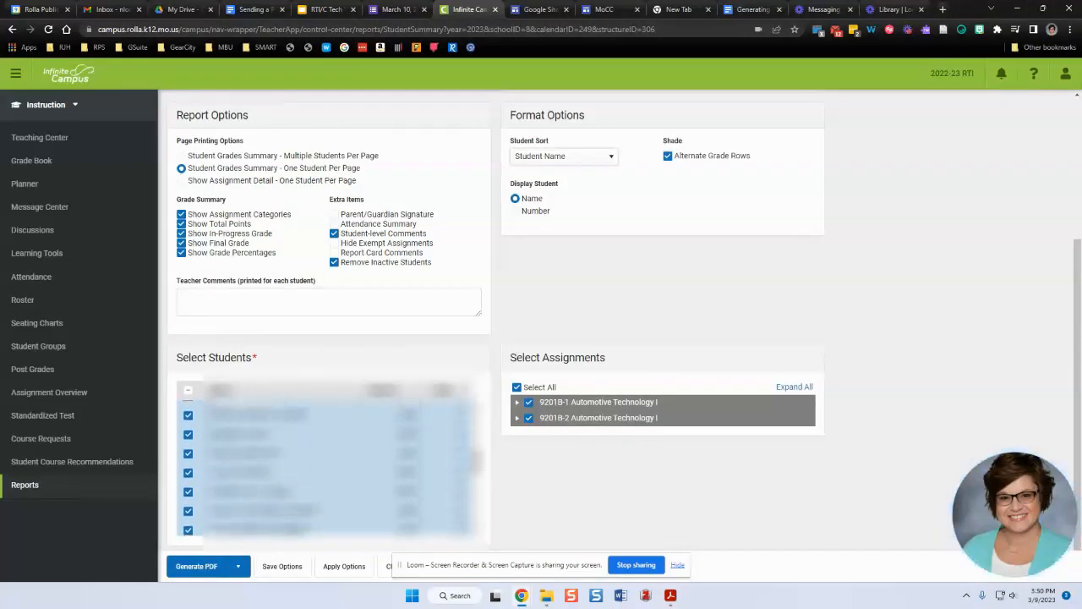
scroll(330, 456, "down", 2)
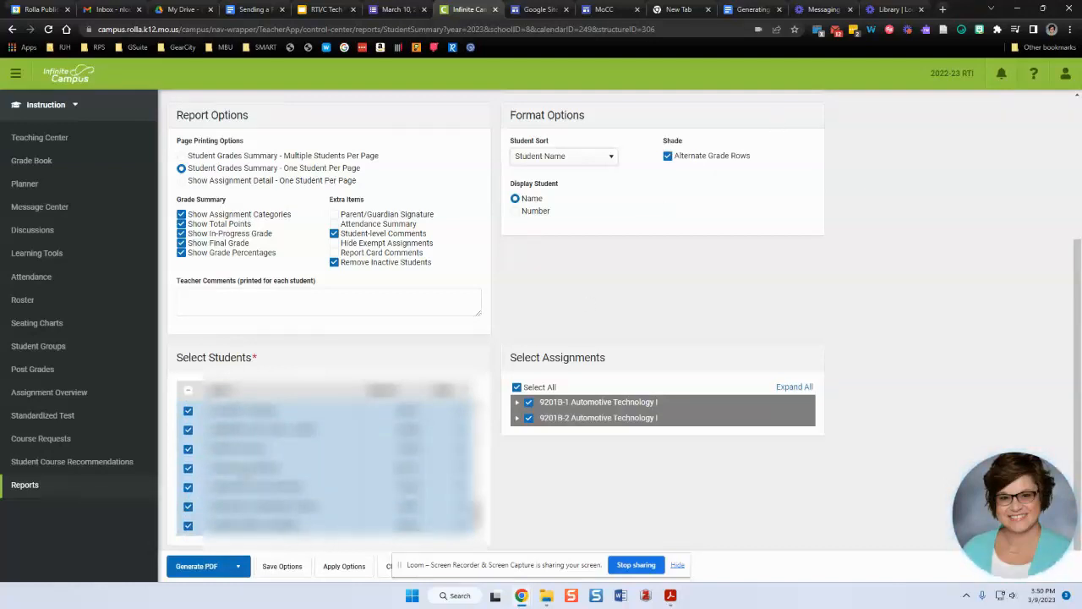
scroll(330, 457, "up", 6)
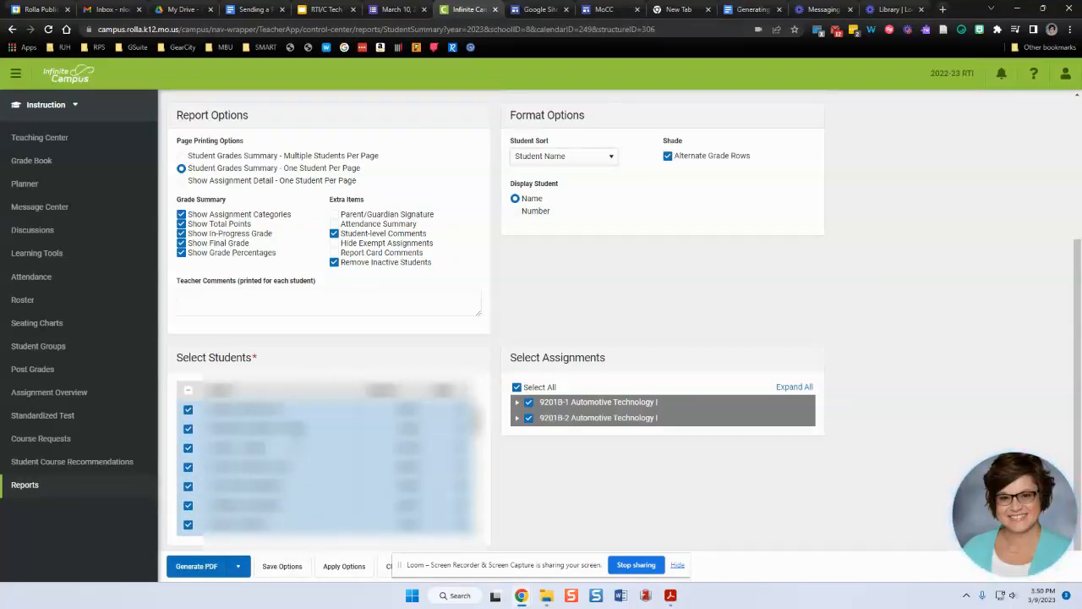
left_click(187, 410)
left_click(187, 429)
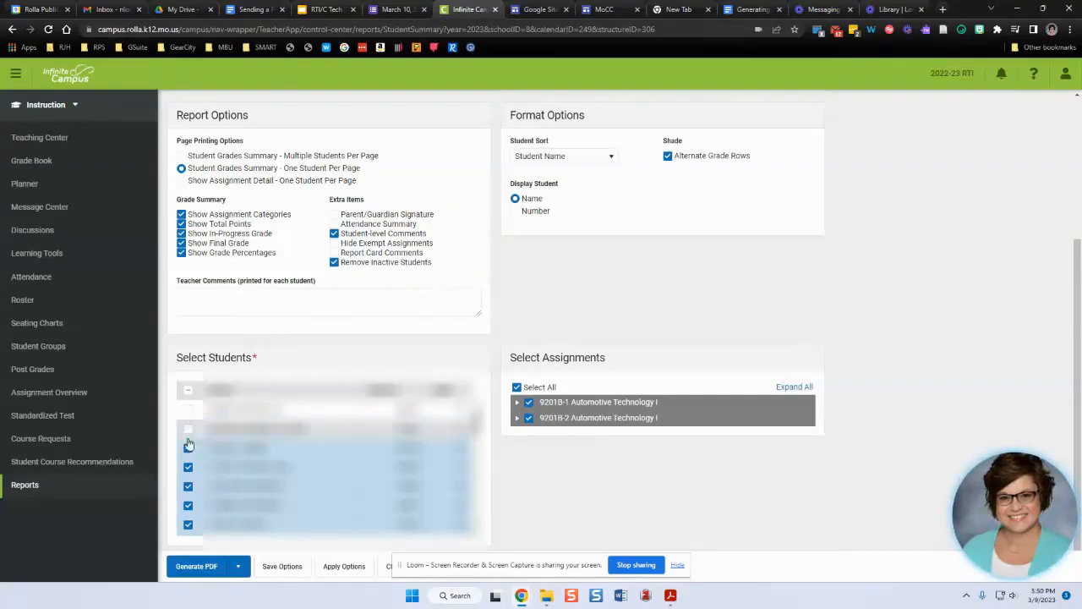
left_click(188, 450)
left_click(187, 449)
left_click(188, 430)
left_click(188, 410)
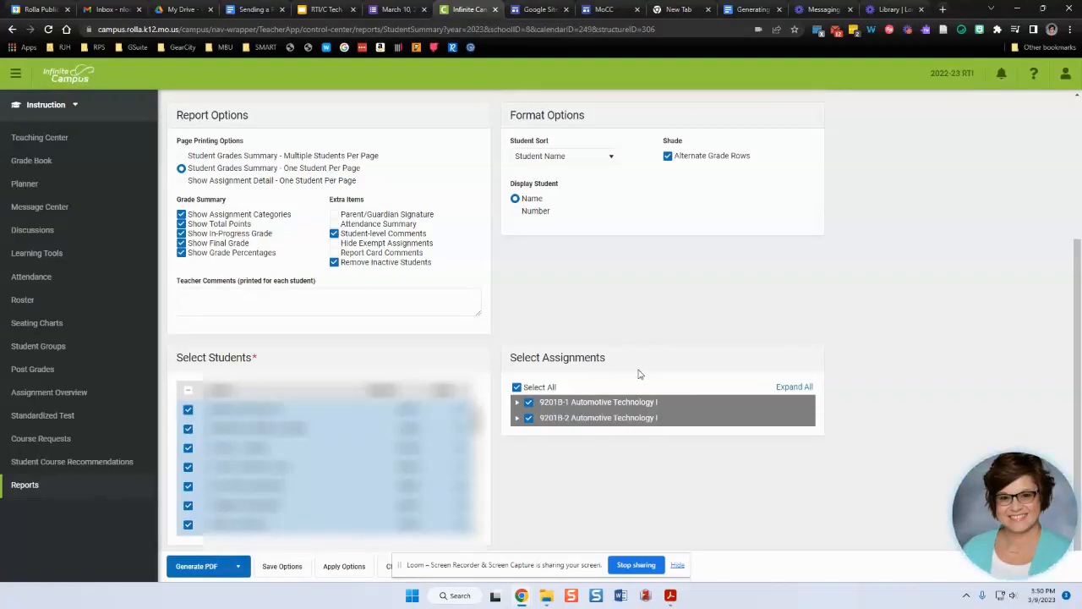
Deselect all assignments to examine those of 9201B-1 Automotive Technology I, and select all assignments again.
left_click(516, 387)
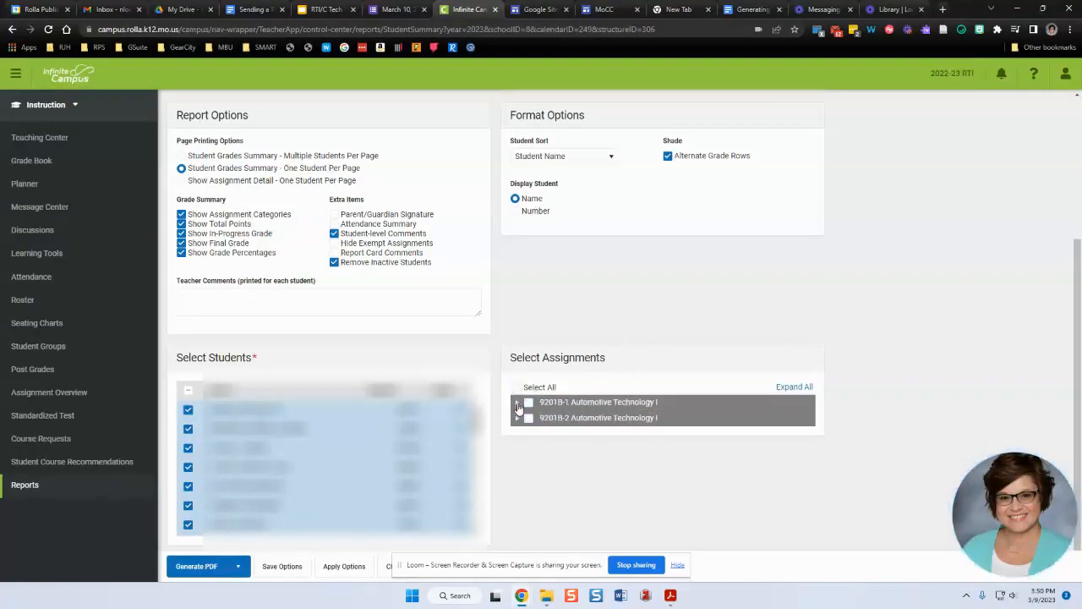
left_click(518, 403)
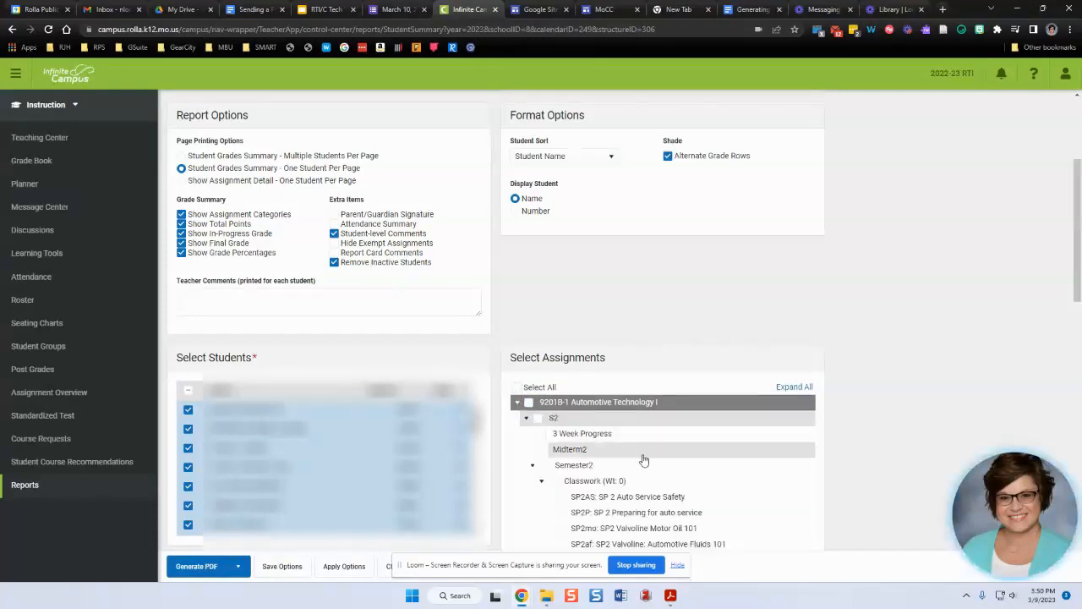
scroll(642, 459, "down", 2)
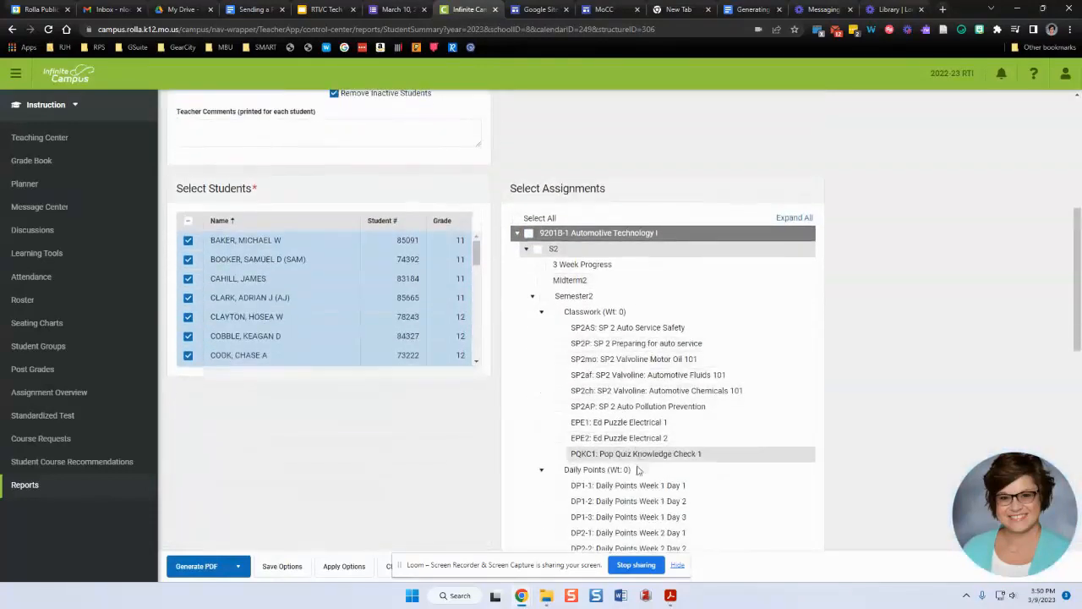
scroll(627, 553, "down", 2)
scroll(617, 507, "up", 5)
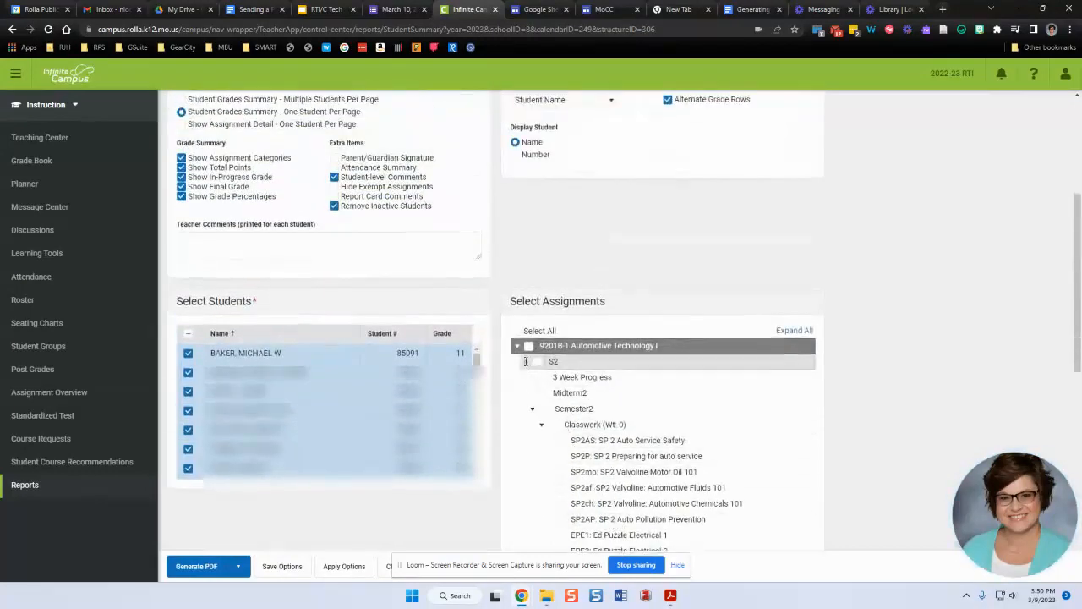
left_click(526, 363)
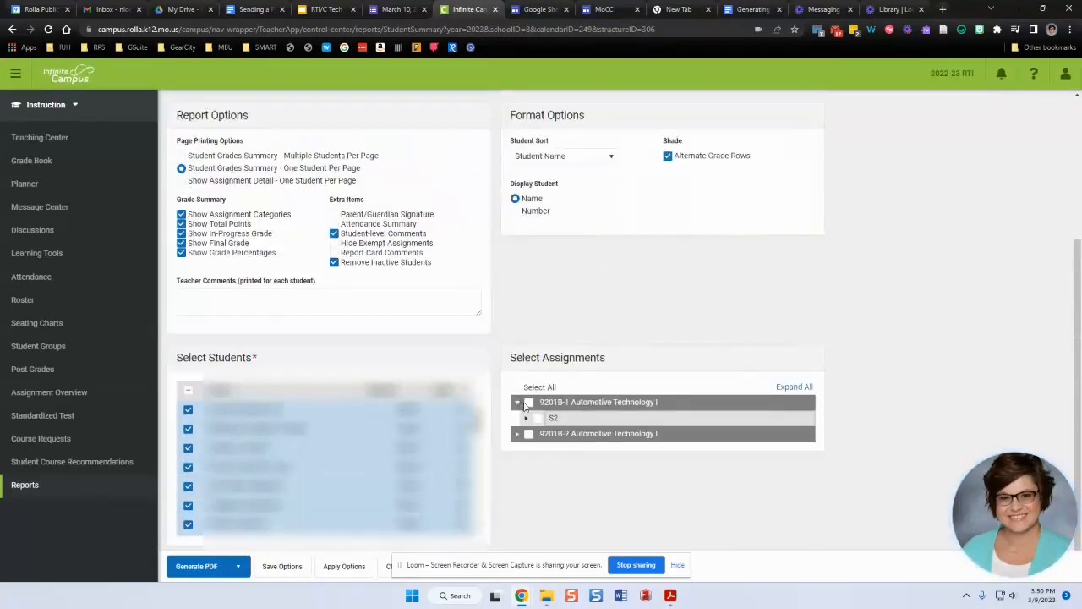
left_click(518, 403)
left_click(517, 387)
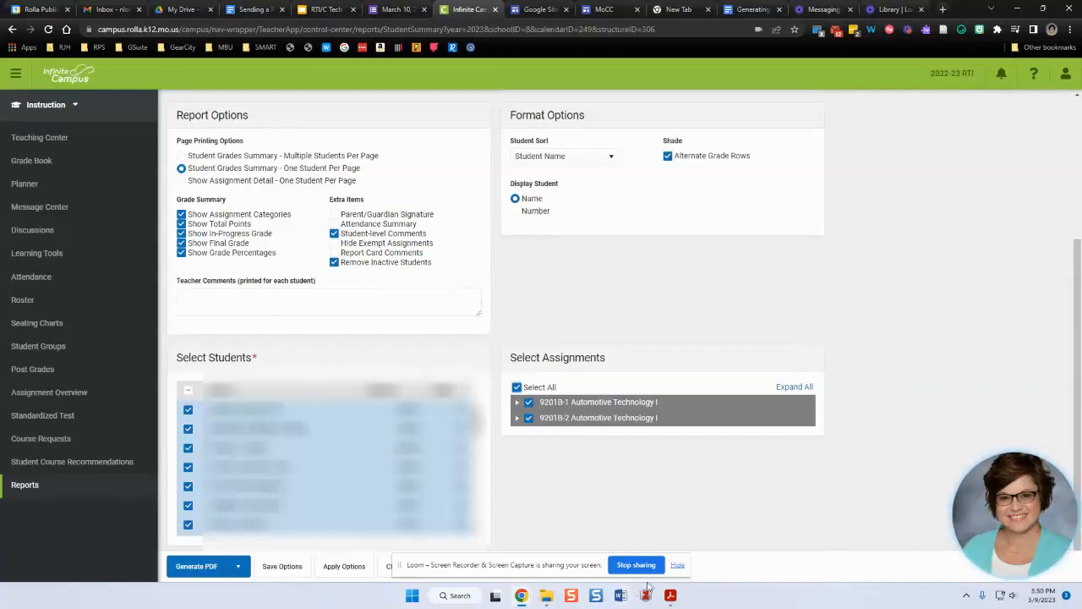
Generate the student summary report as a PDF, open its print settings and close the PDF window without printing.
left_click(677, 564)
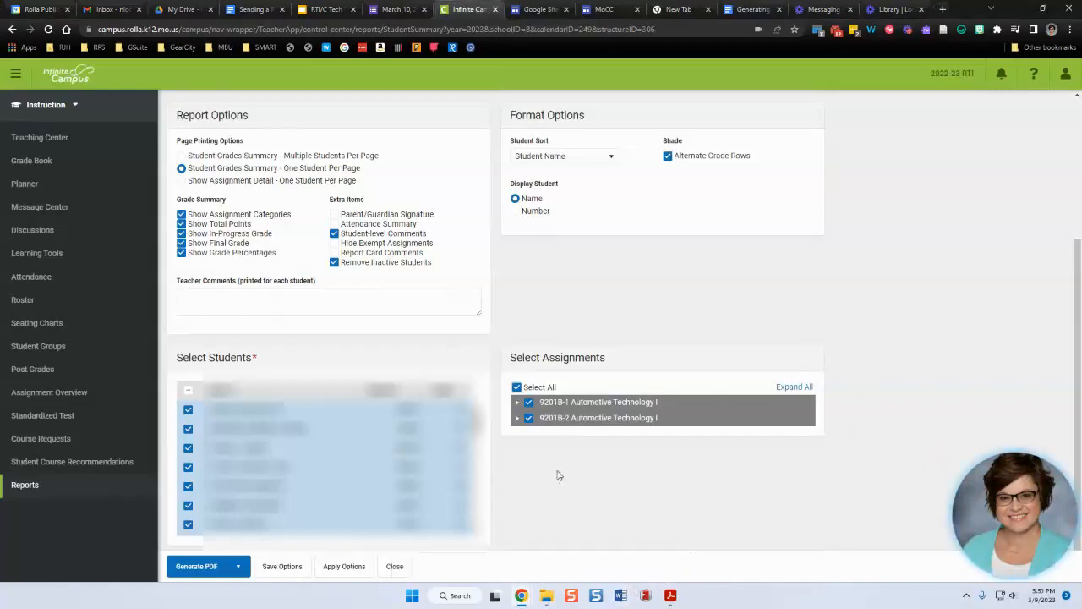
left_click(207, 568)
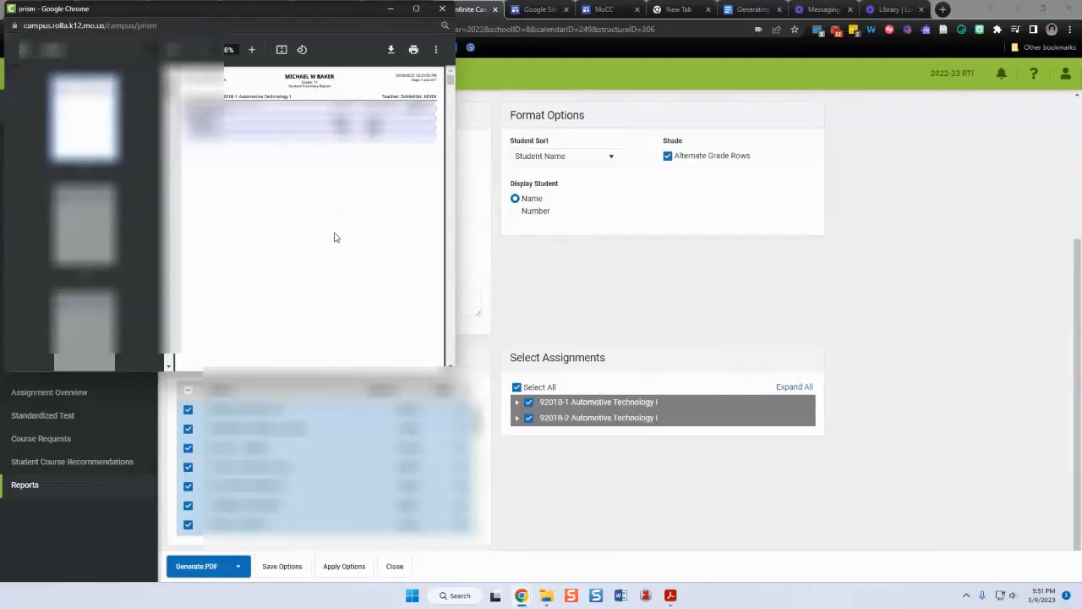
left_click(414, 51)
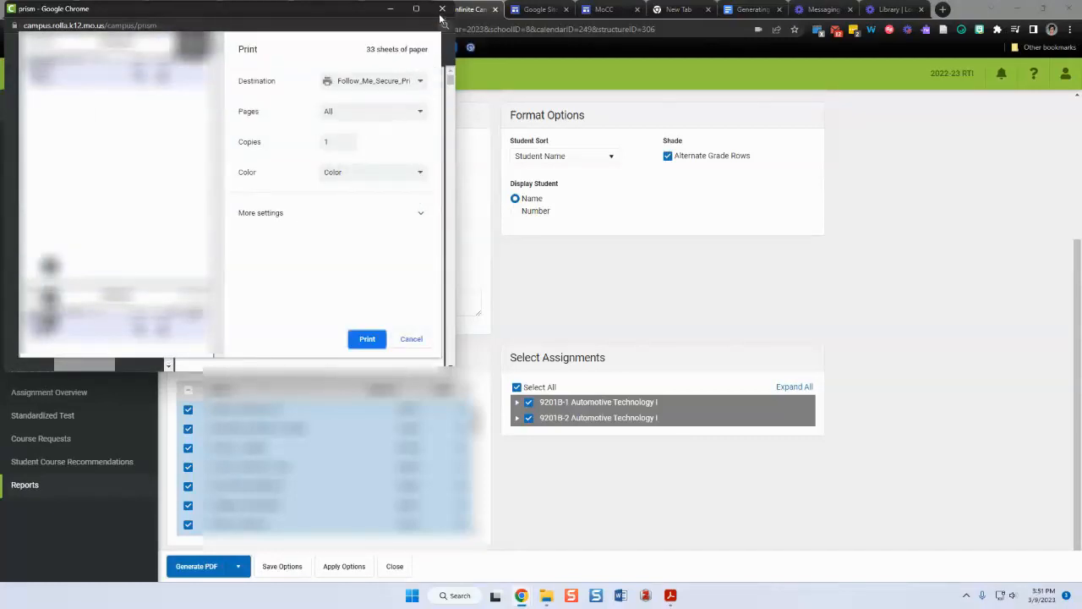
left_click(442, 10)
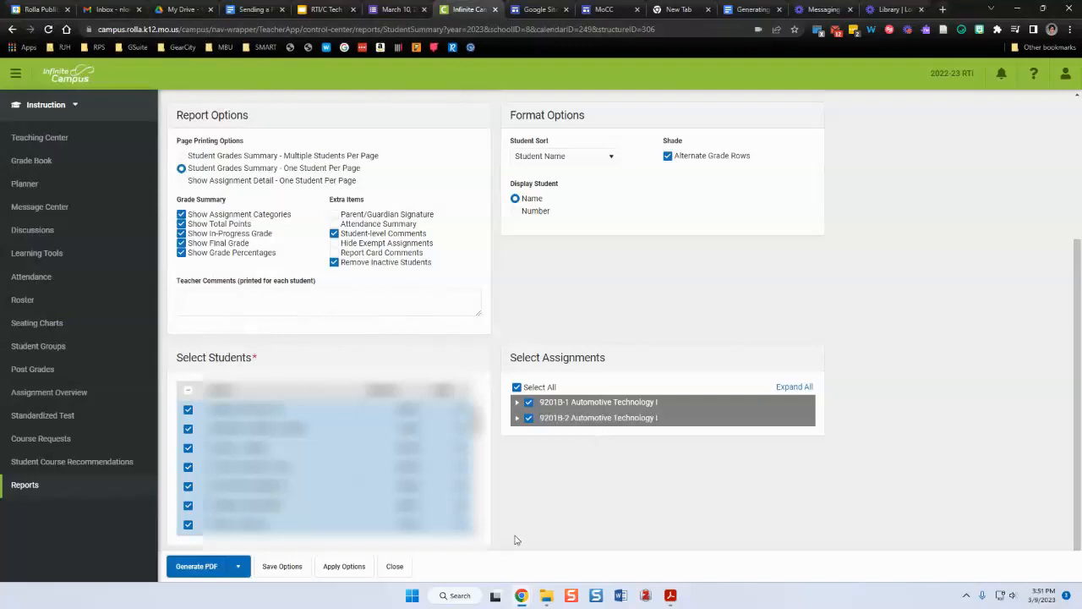
Save the current report options as a template named Auto Tech Semester 2 Progress Reports.
left_click(286, 567)
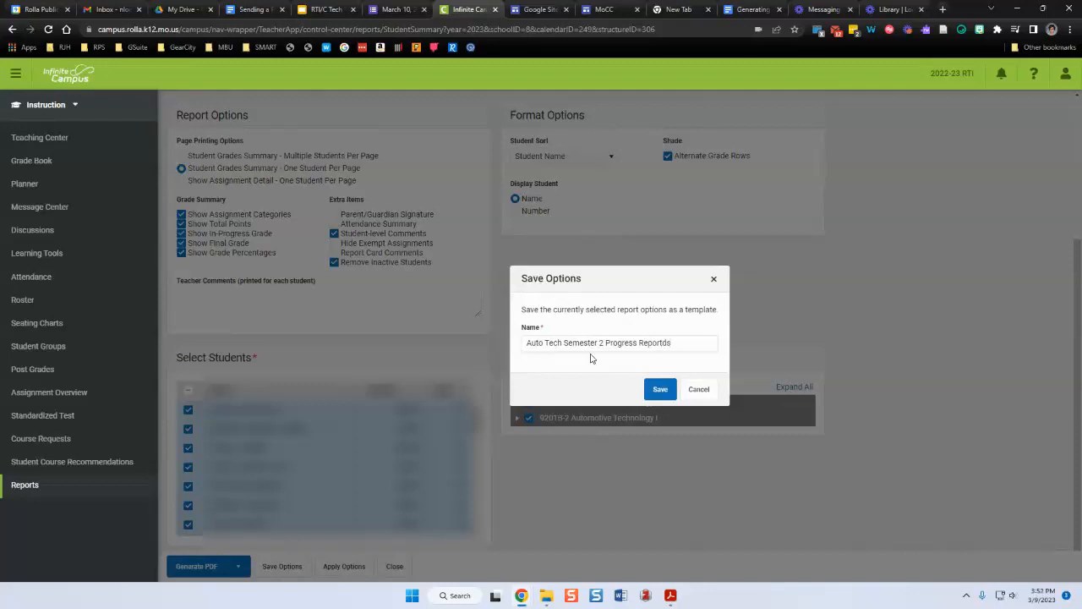
left_click(660, 389)
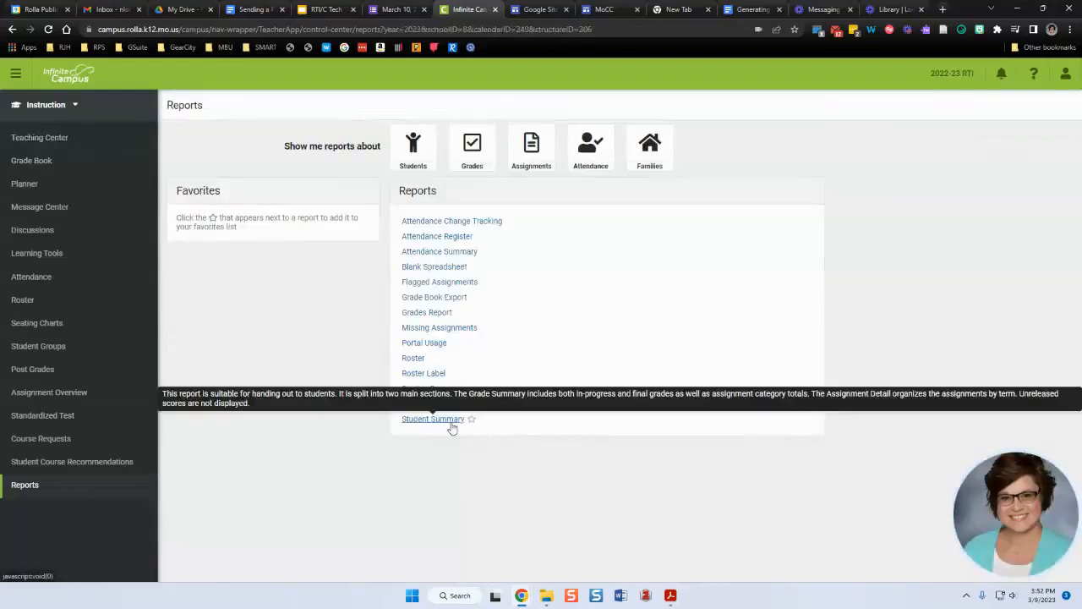
Reopen the Student Summary report and apply the saved Auto Tech Semester 2 Progress Reports options, checking the selected students and assignments.
left_click(449, 422)
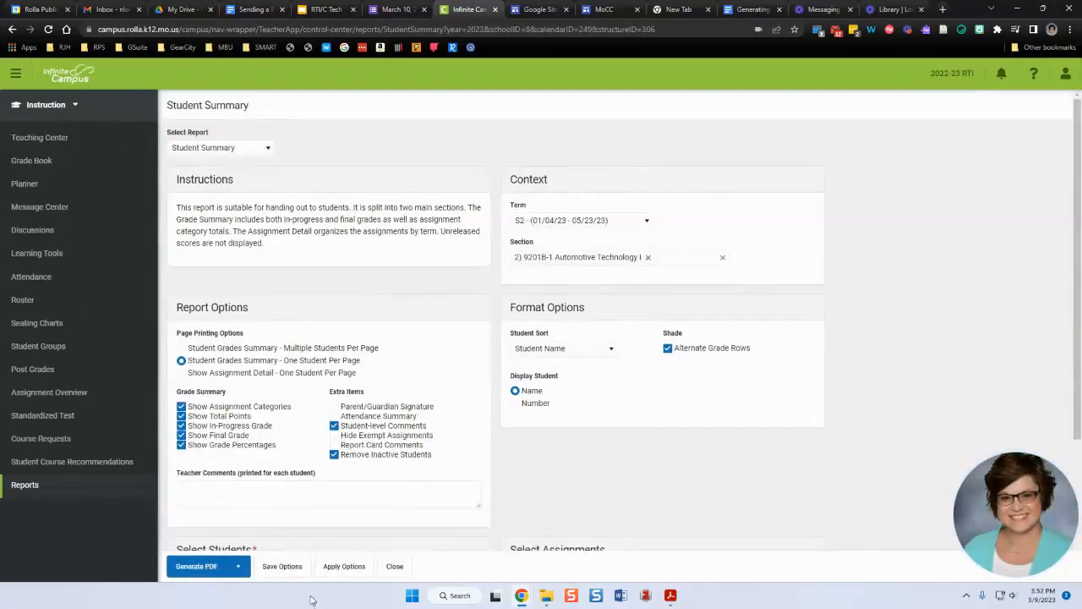
left_click(344, 566)
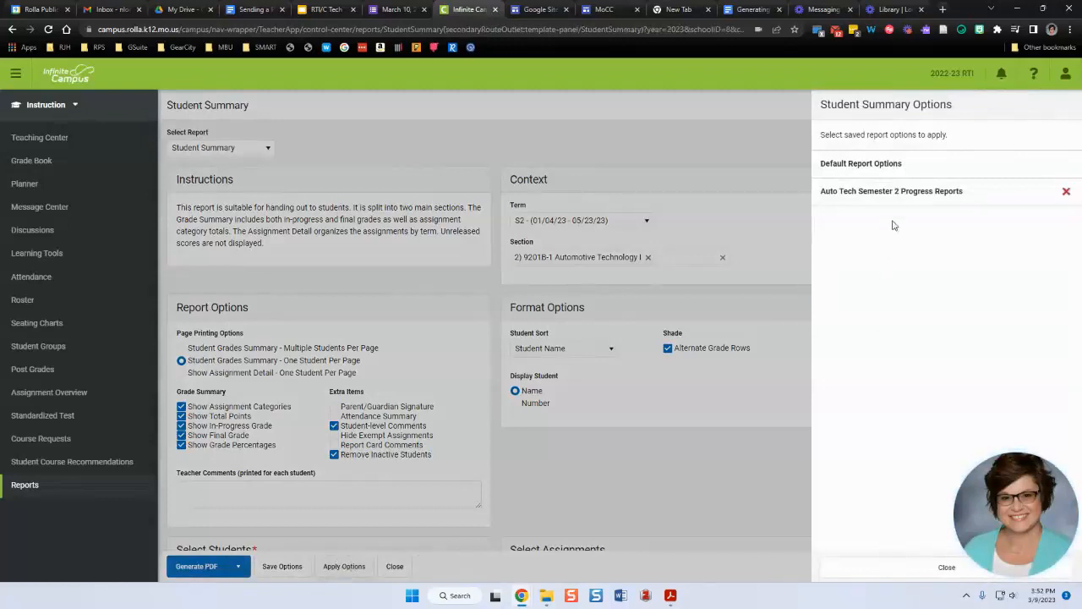
left_click(888, 195)
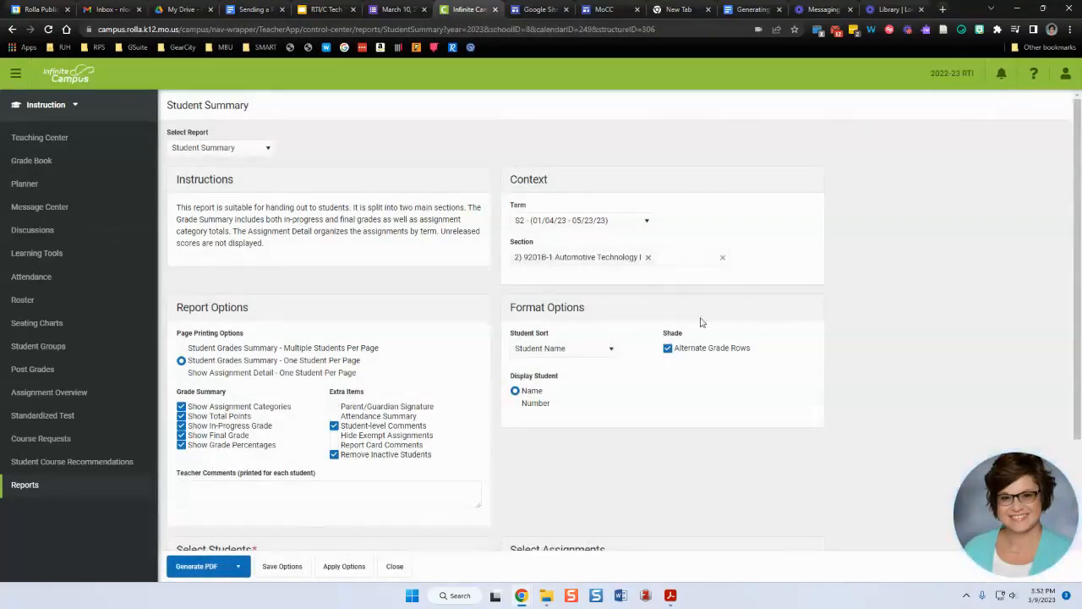
scroll(488, 498, "down", 2)
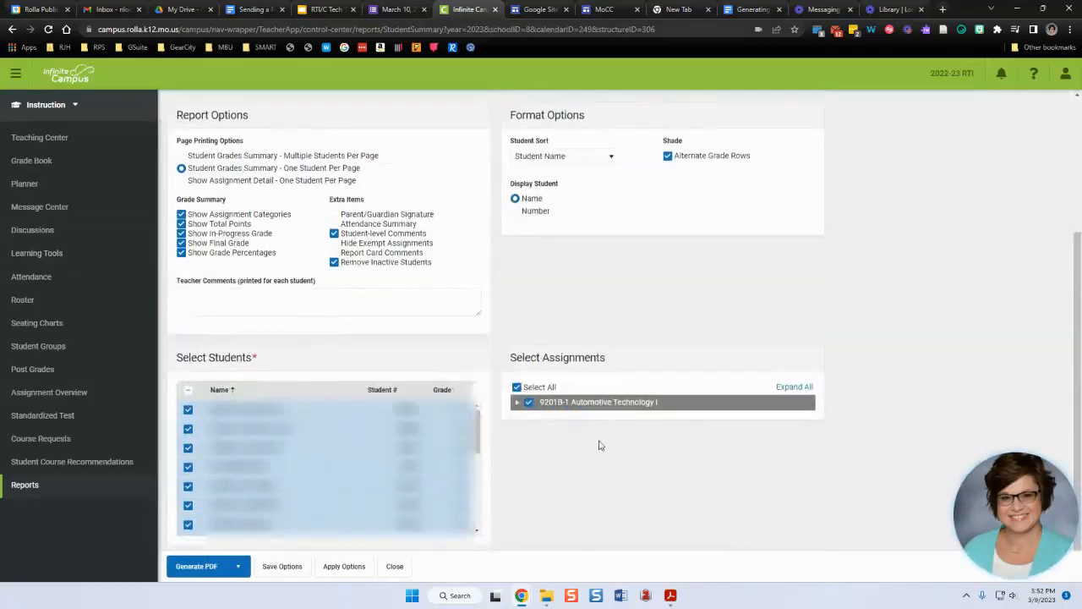
scroll(507, 525, "up", 2)
left_click(344, 568)
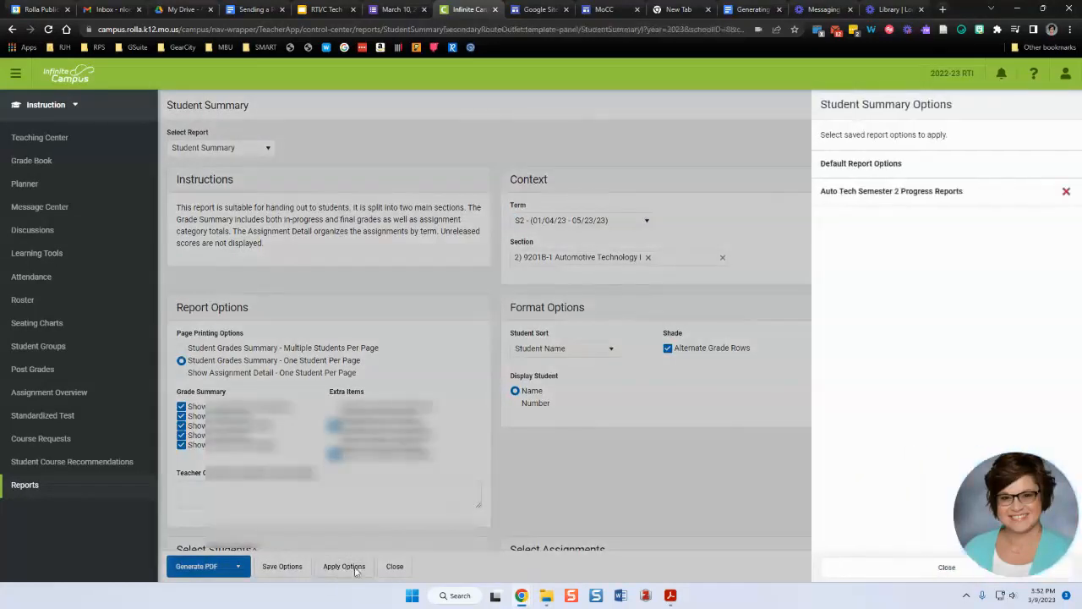
left_click(913, 192)
scroll(917, 304, "down", 2)
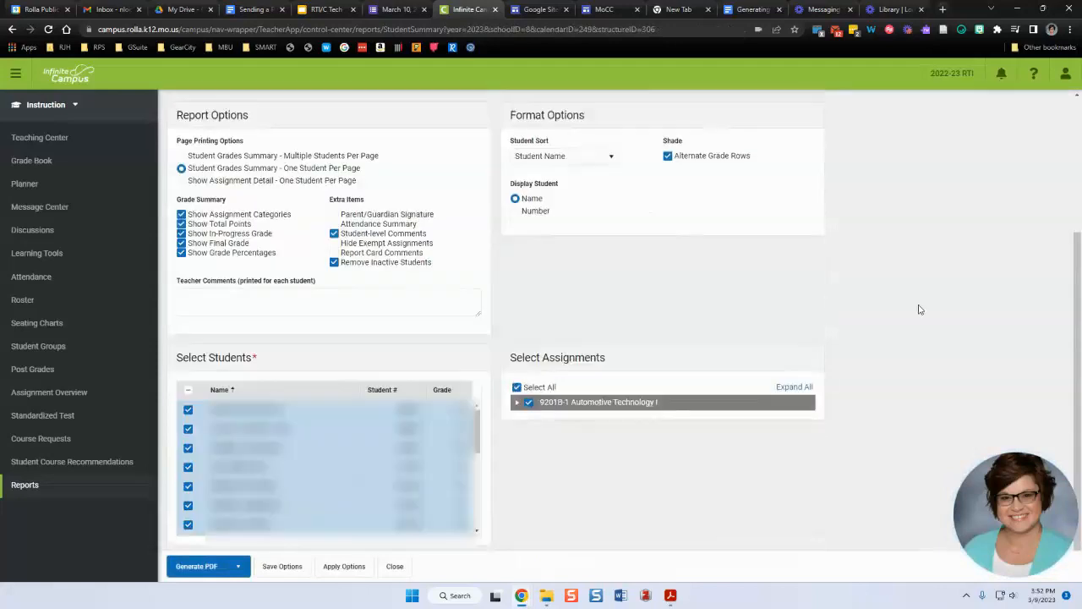